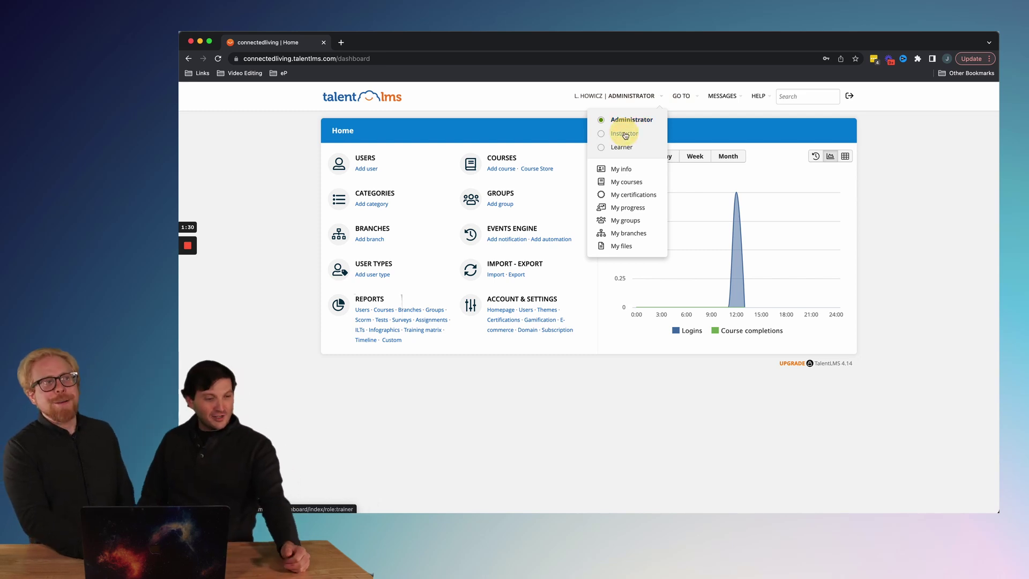
- Switch the dashboard role and start creating a new course from Administrator Home
{"action": "left_click", "coordinate": [625, 132]}
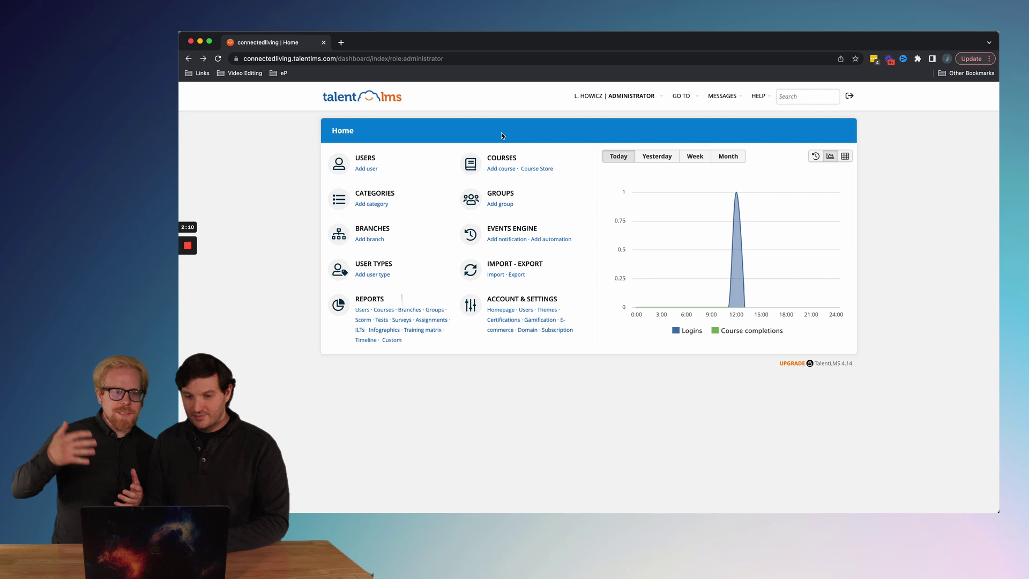
{"action": "left_click", "coordinate": [502, 174]}
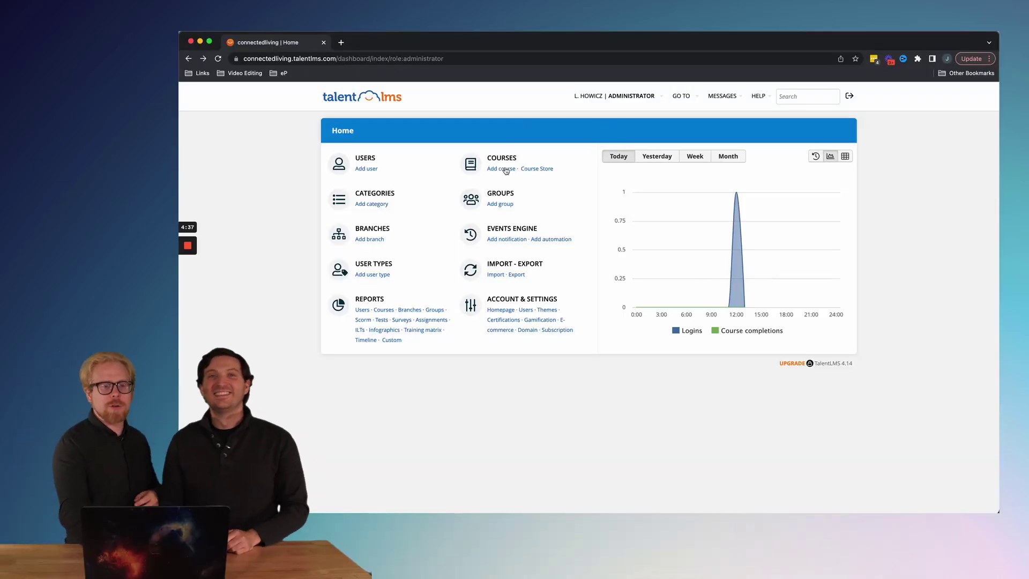
- Start a new course form and clear the partly typed course name
{"action": "left_click", "coordinate": [506, 170]}
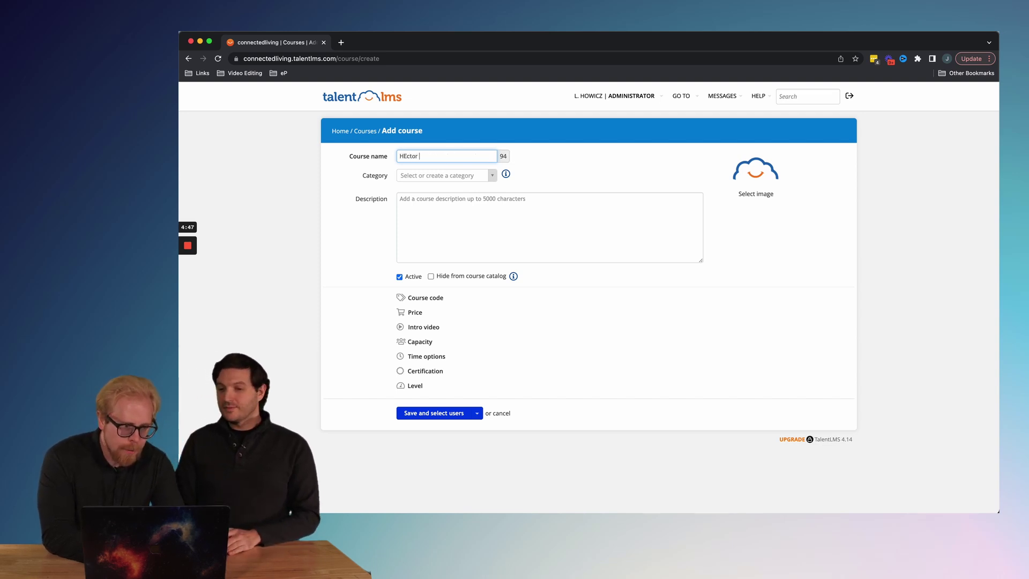
{"action": "type", "text": "Hec"}
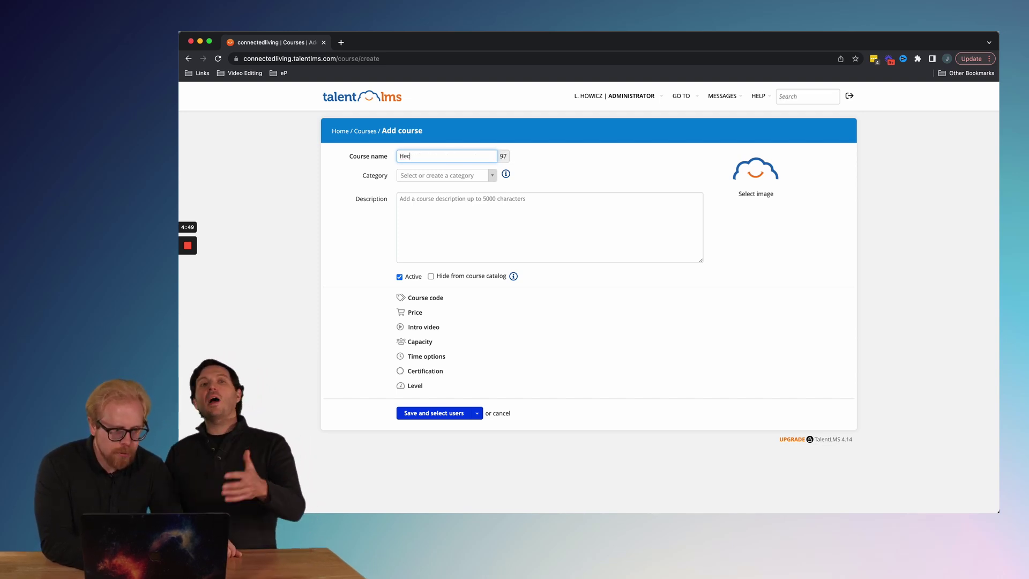
{"action": "type", "text": "tor is a Gr"}
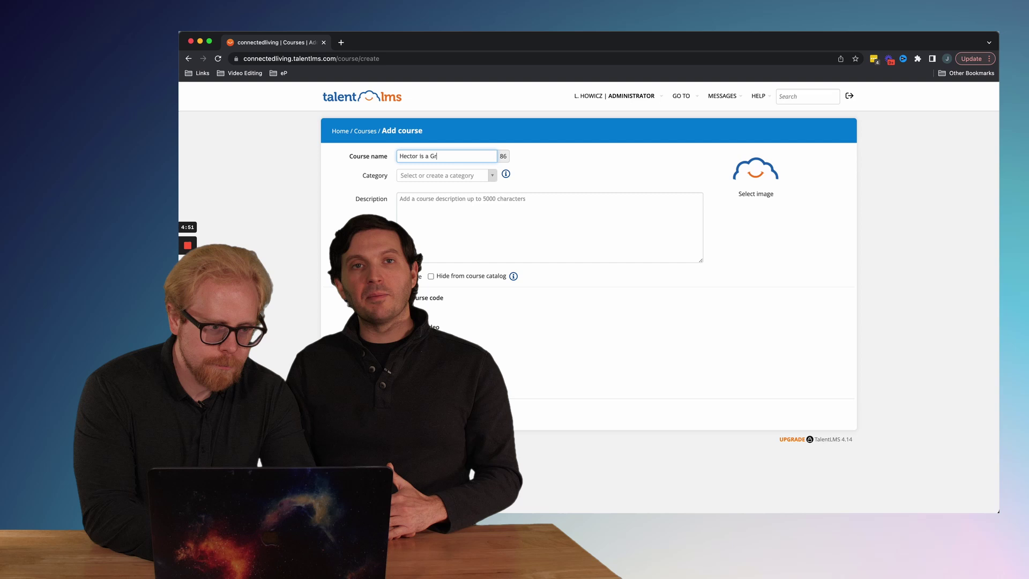
{"action": "key", "text": "super+a"}
{"action": "key", "text": "BackSpace"}
{"action": "type", "text": "Tes"}
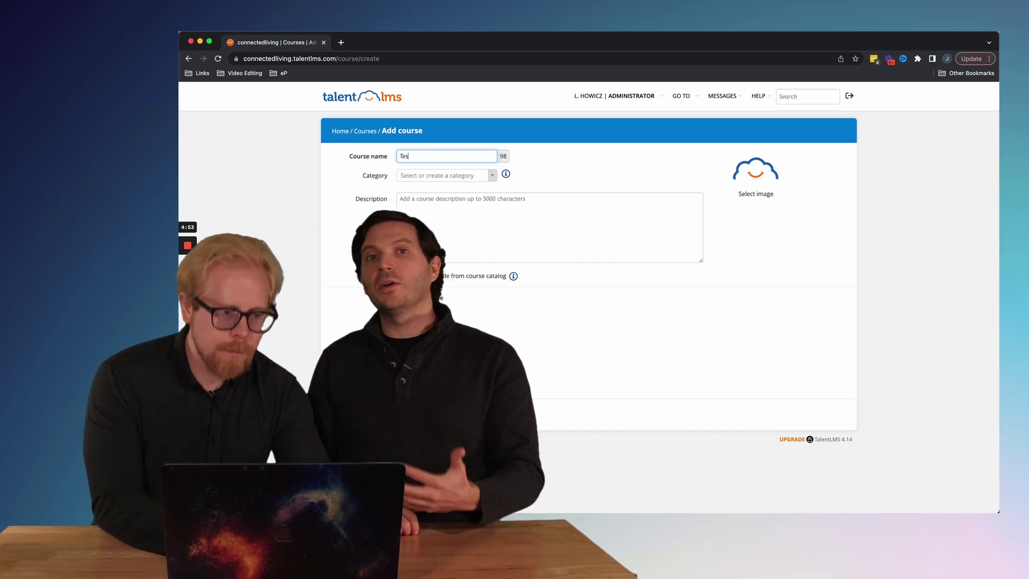
{"action": "type", "text": "t"}
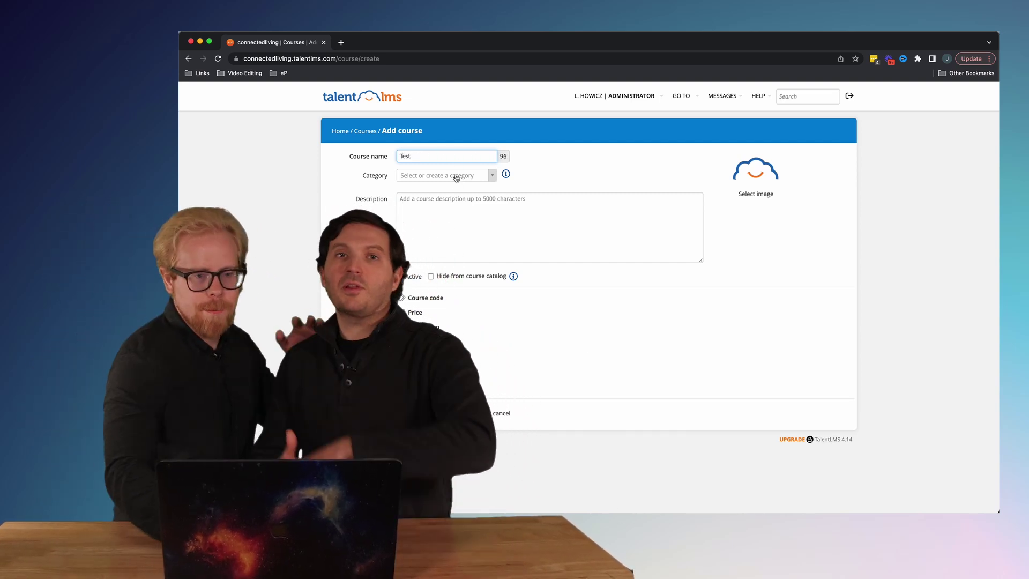
- Assign the course to the Samples category and move into the description field
{"action": "left_click", "coordinate": [457, 176]}
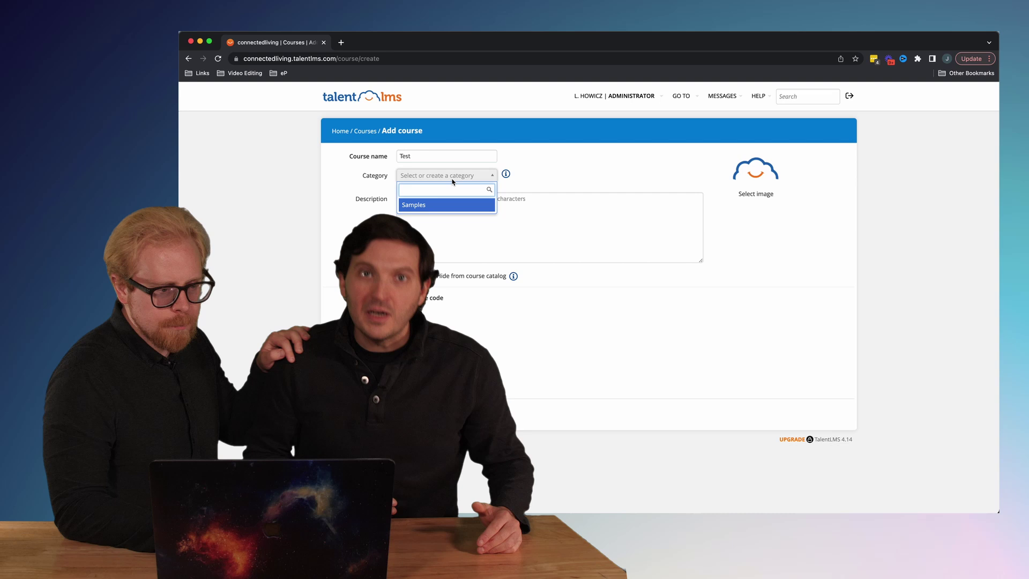
{"action": "left_click", "coordinate": [439, 205]}
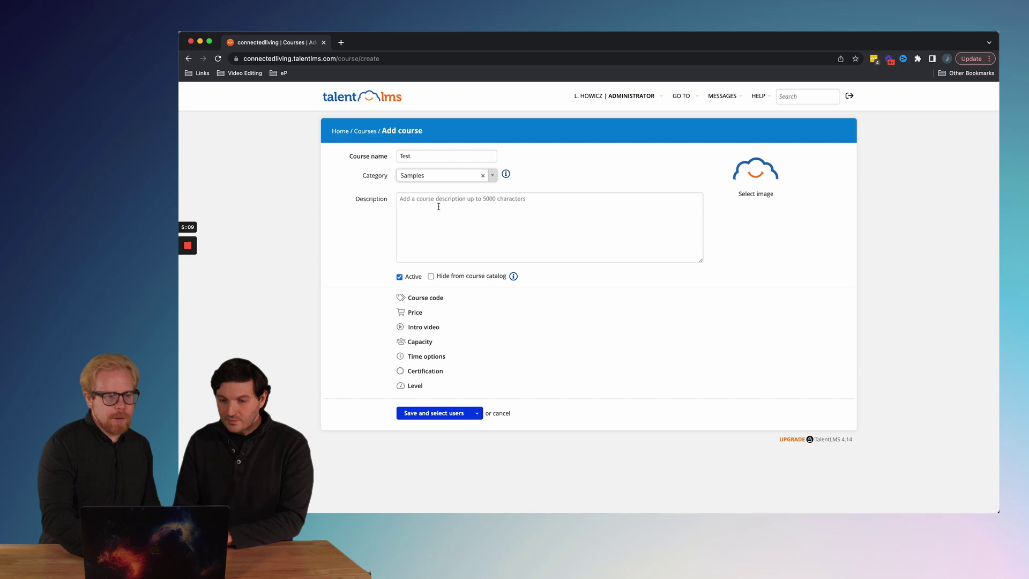
{"action": "left_click", "coordinate": [438, 207]}
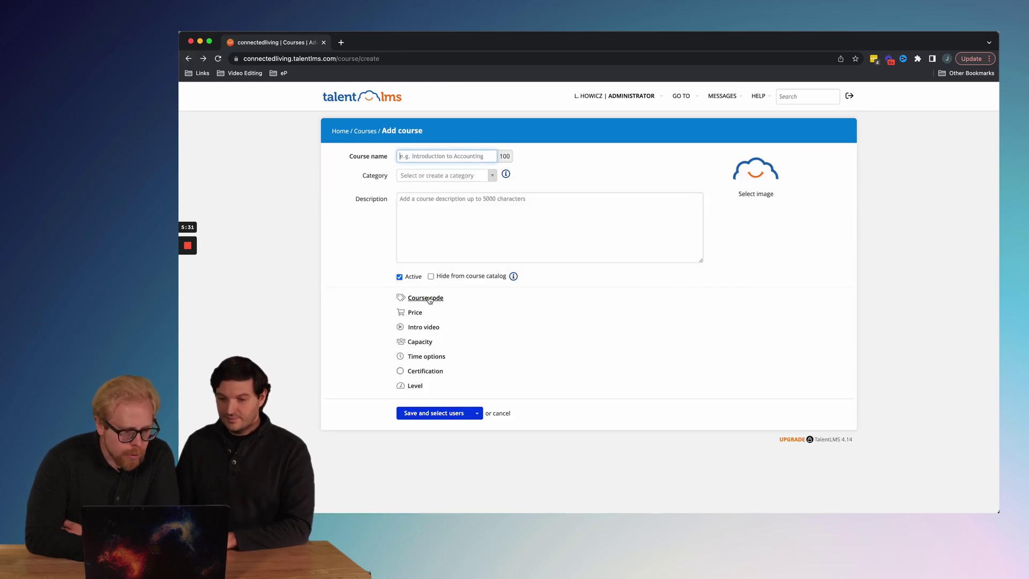
- Expand course code, intro video (uploaded file) and capacity settings for course Test1
{"action": "left_click", "coordinate": [428, 298]}
{"action": "type", "text": "HS2020"}
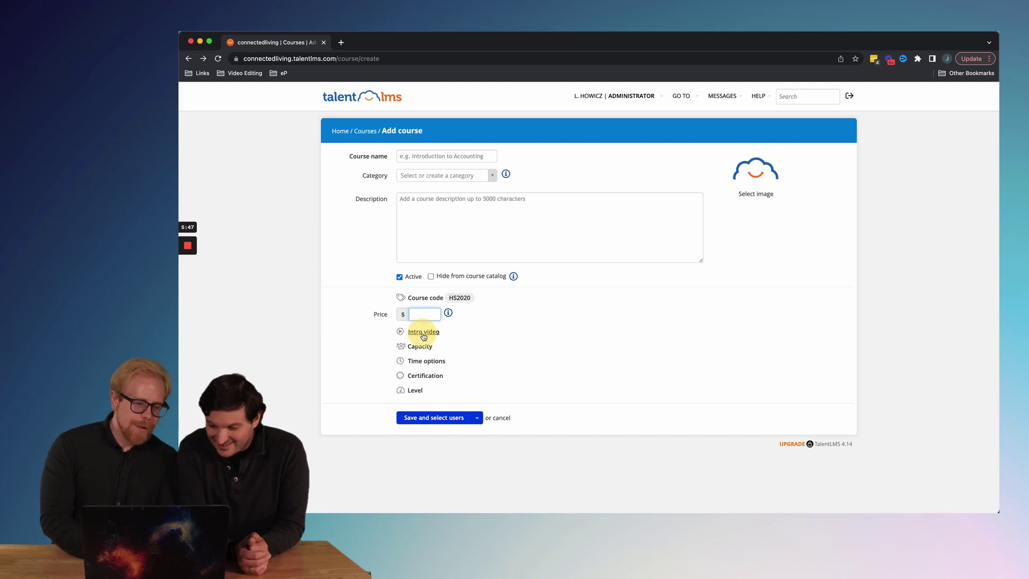
{"action": "left_click", "coordinate": [423, 332]}
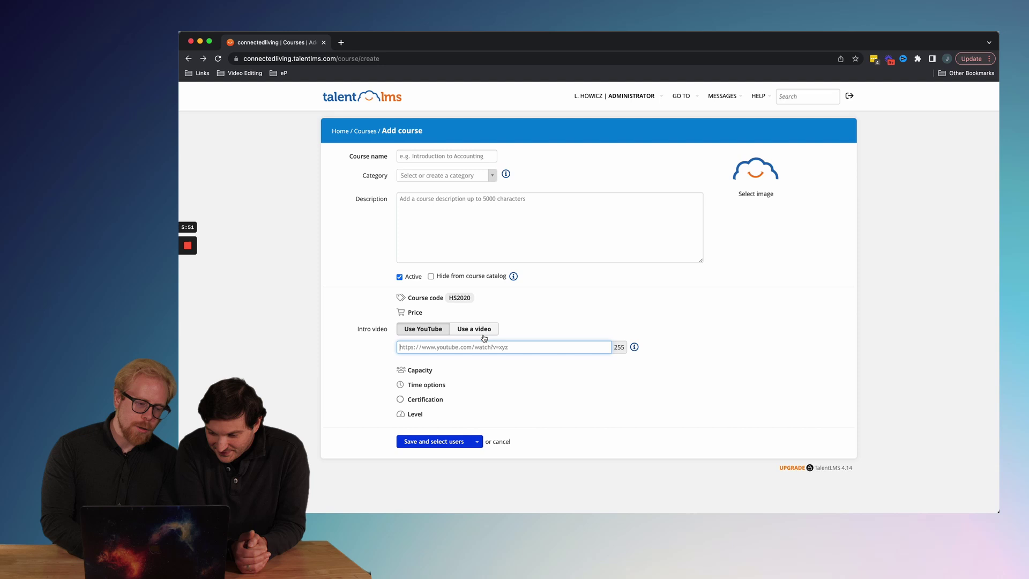
{"action": "left_click", "coordinate": [482, 333]}
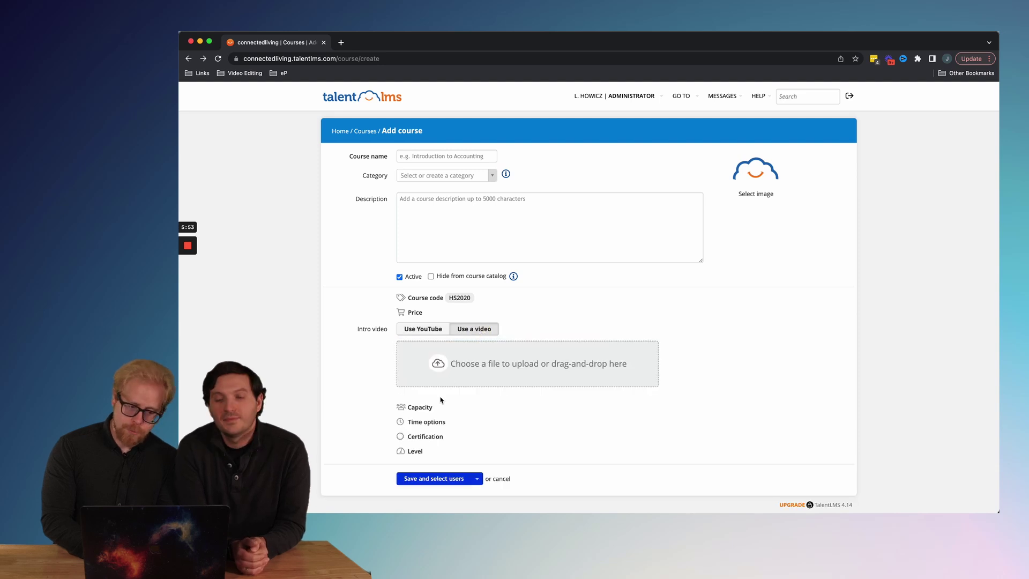
{"action": "left_click", "coordinate": [420, 408]}
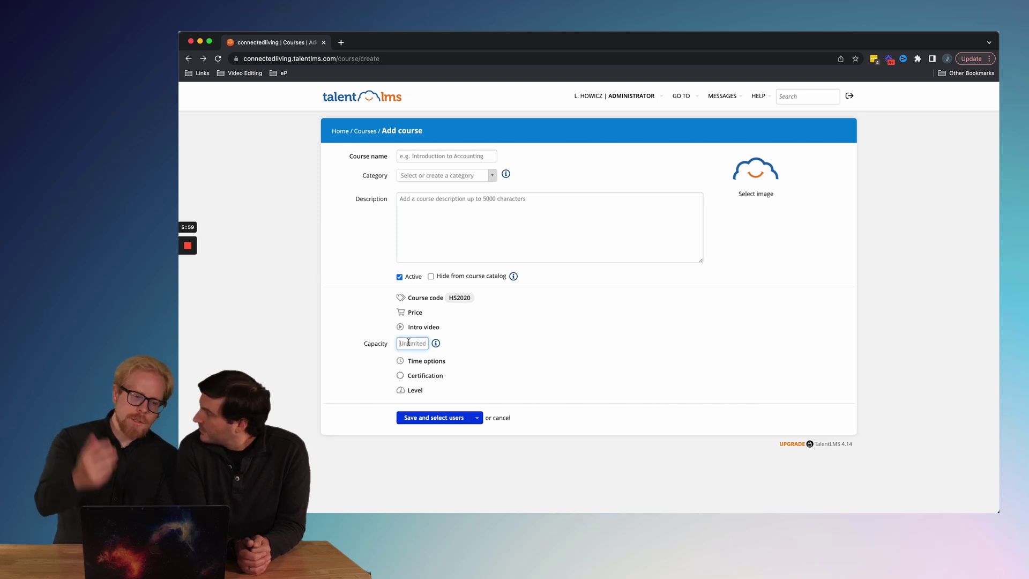
- Browse the time limit, certification and level options without choosing a level
{"action": "left_click", "coordinate": [426, 361]}
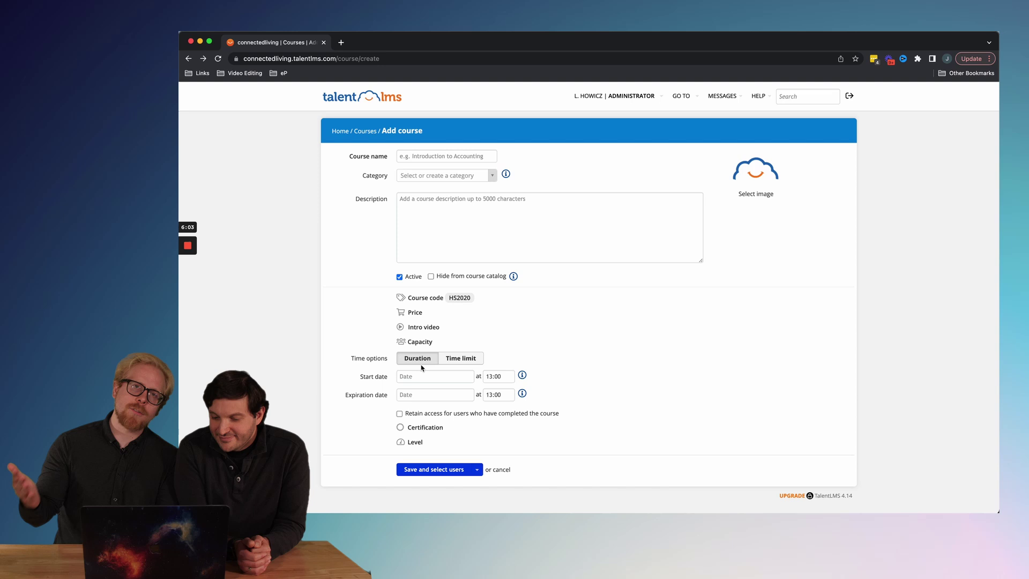
{"action": "left_click", "coordinate": [419, 429]}
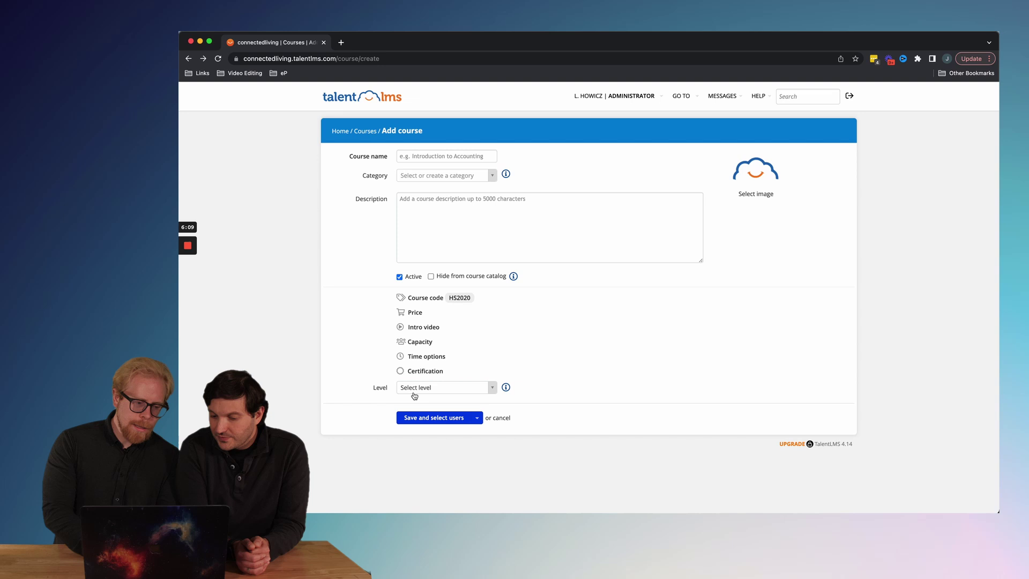
{"action": "left_click", "coordinate": [414, 394]}
{"action": "left_click", "coordinate": [629, 341]}
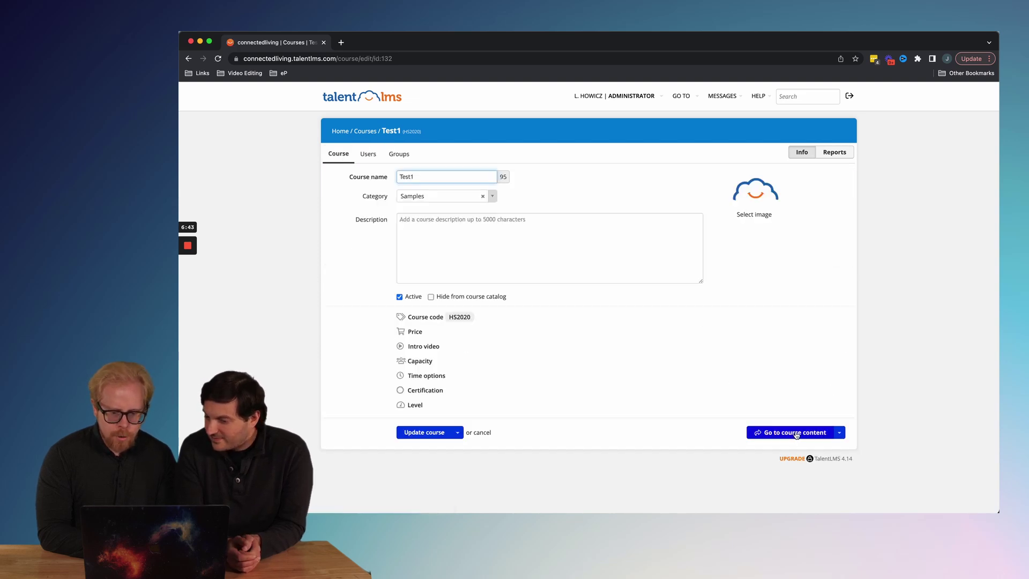
- From Test1's empty content page, begin a plain content unit, then go back without saving
{"action": "left_click", "coordinate": [795, 433]}
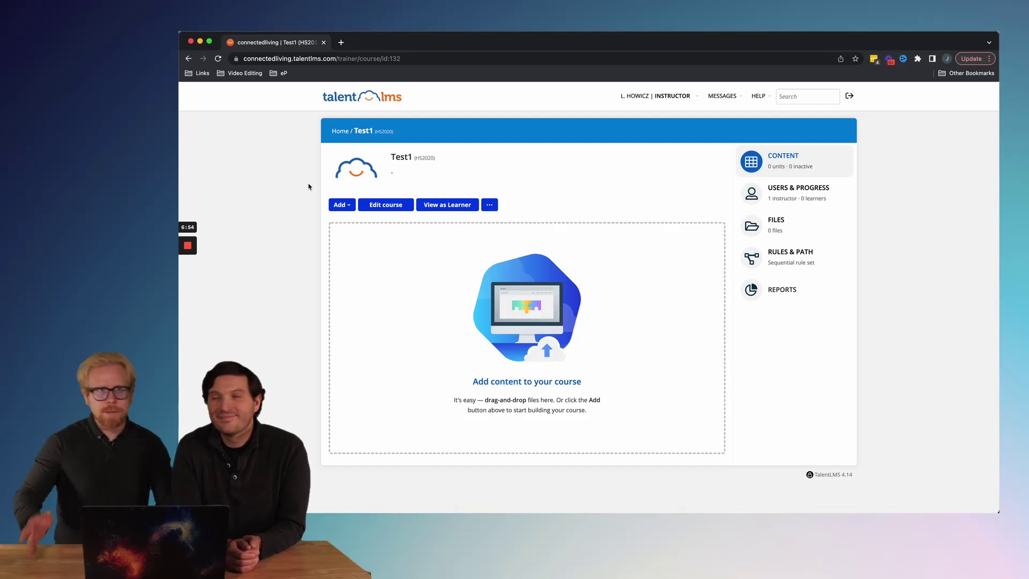
{"action": "left_click", "coordinate": [346, 207]}
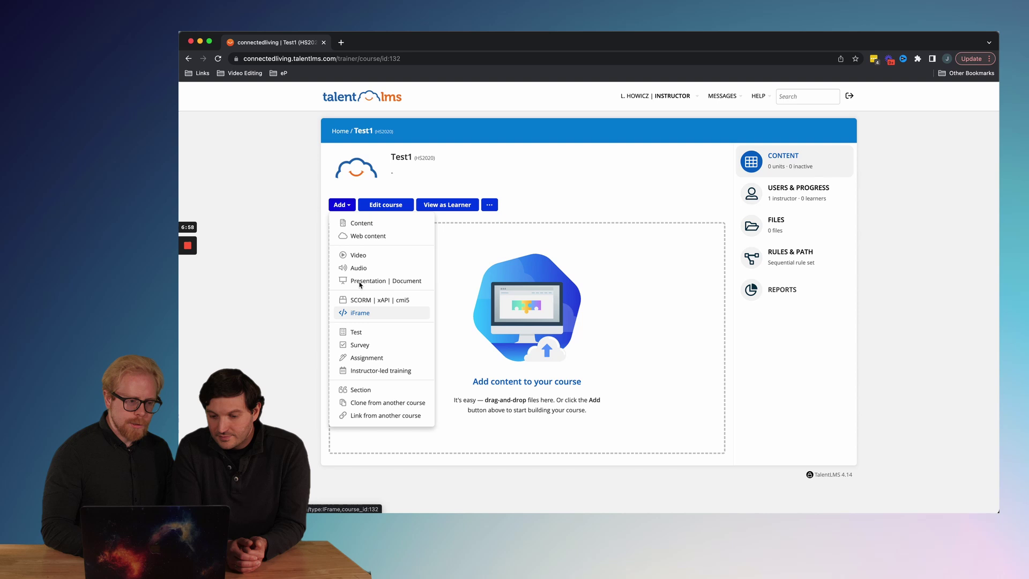
{"action": "left_click", "coordinate": [354, 224]}
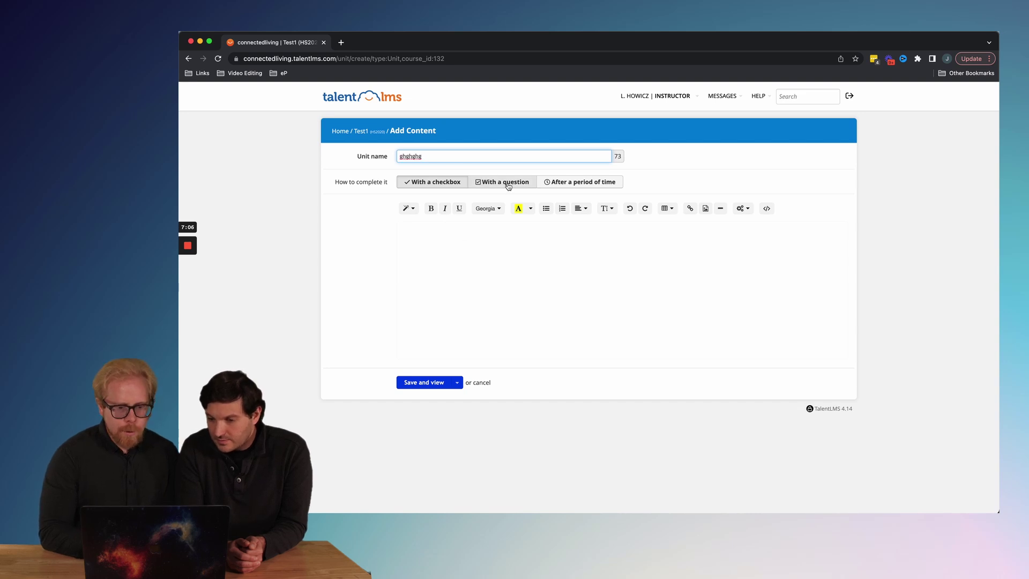
{"action": "left_click", "coordinate": [450, 272]}
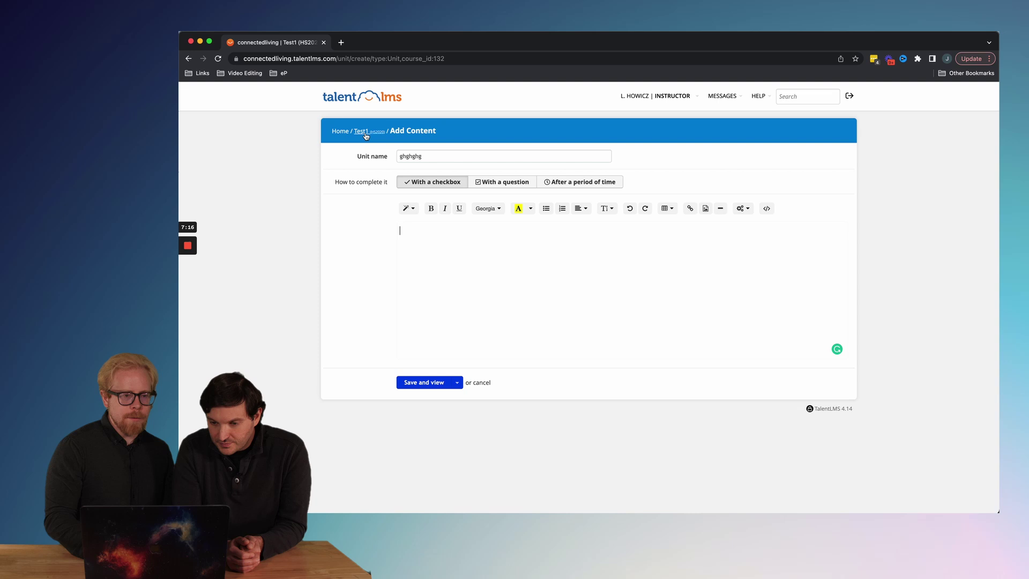
{"action": "left_click", "coordinate": [189, 58]}
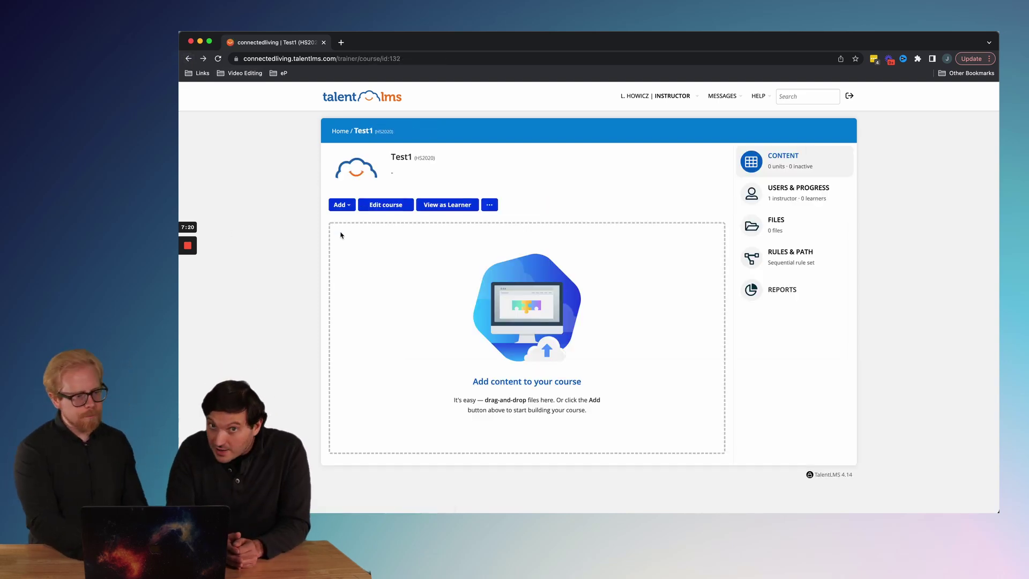
{"action": "left_click", "coordinate": [349, 206]}
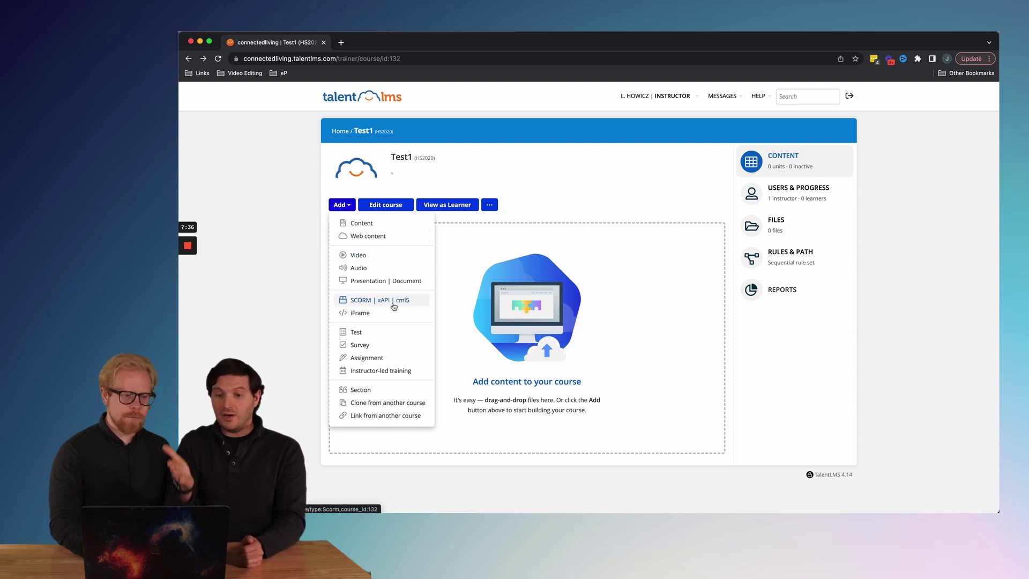
{"action": "left_click", "coordinate": [374, 237]}
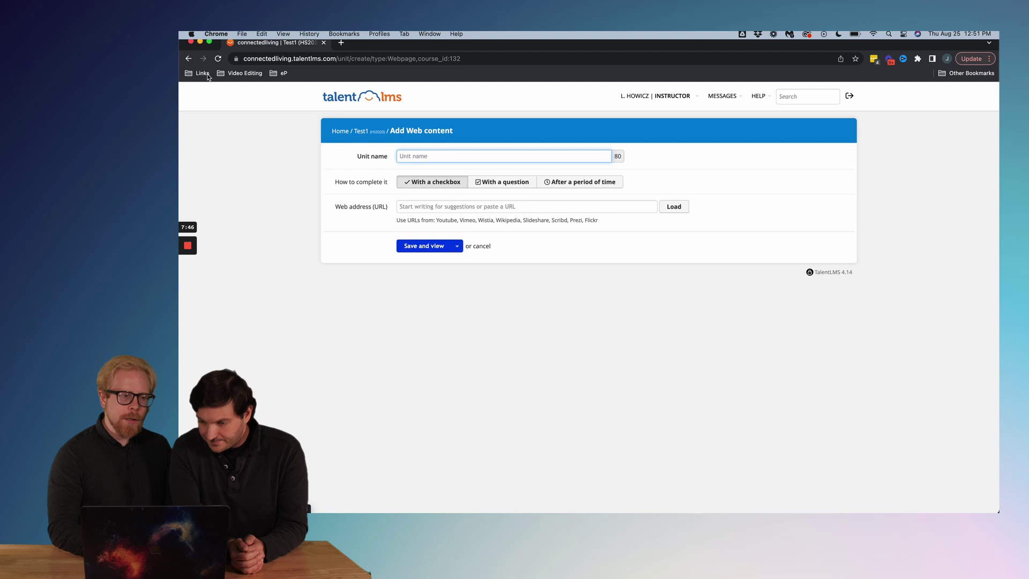
{"action": "left_click", "coordinate": [188, 58]}
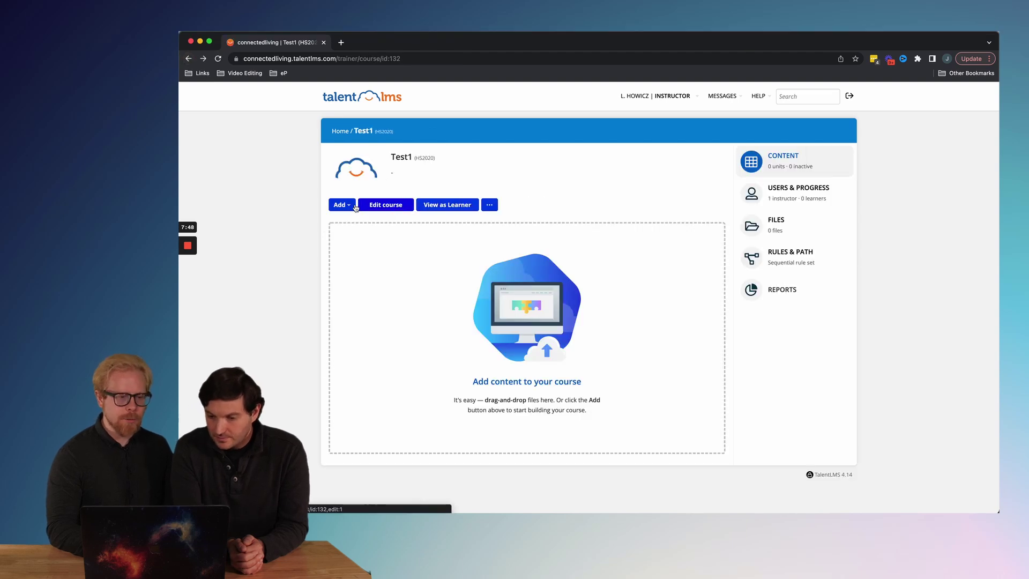
{"action": "left_click", "coordinate": [346, 207]}
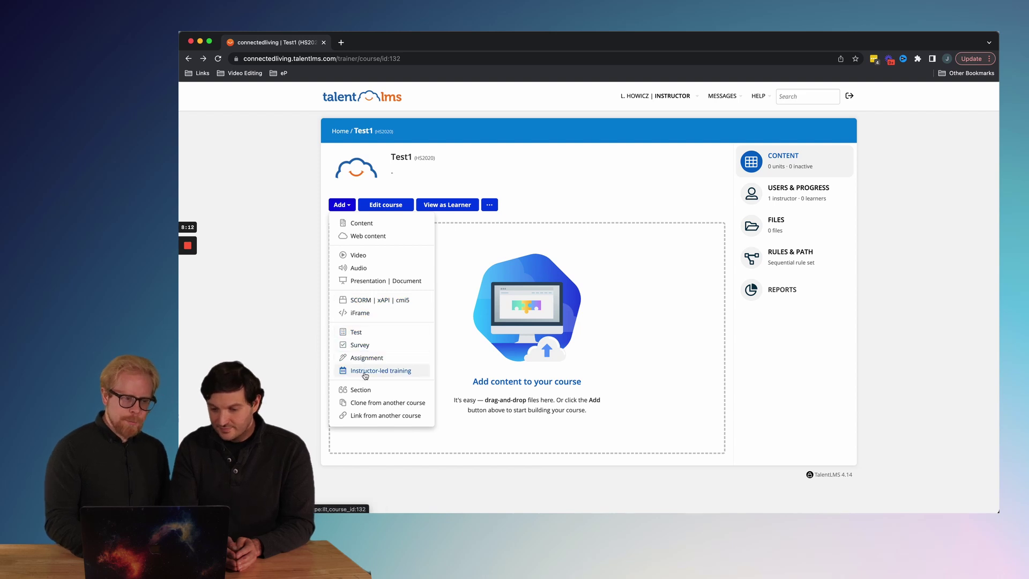
{"action": "left_click", "coordinate": [287, 223]}
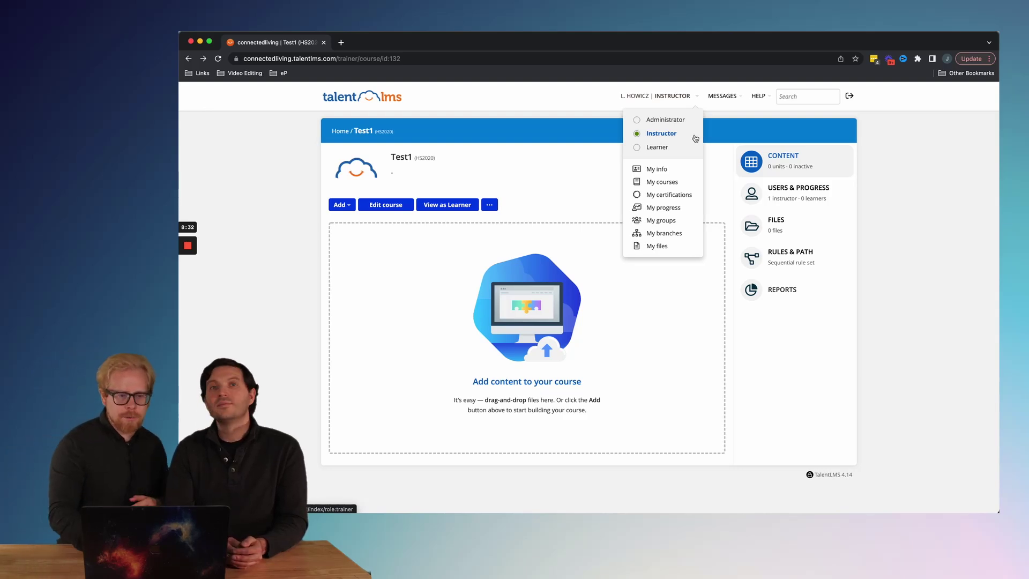
- Preview the empty Test1 course in the learner view
{"action": "left_click", "coordinate": [448, 204]}
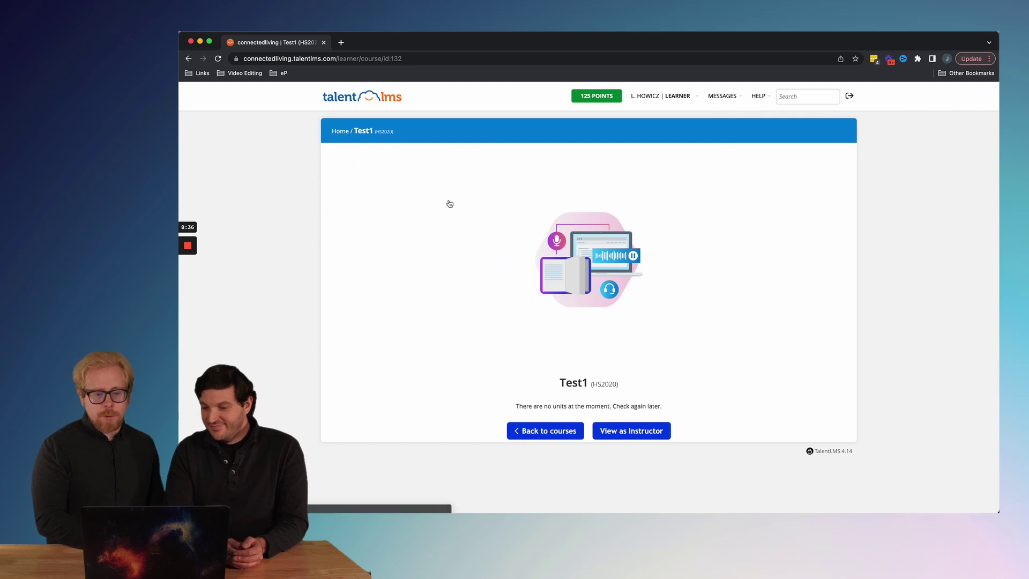